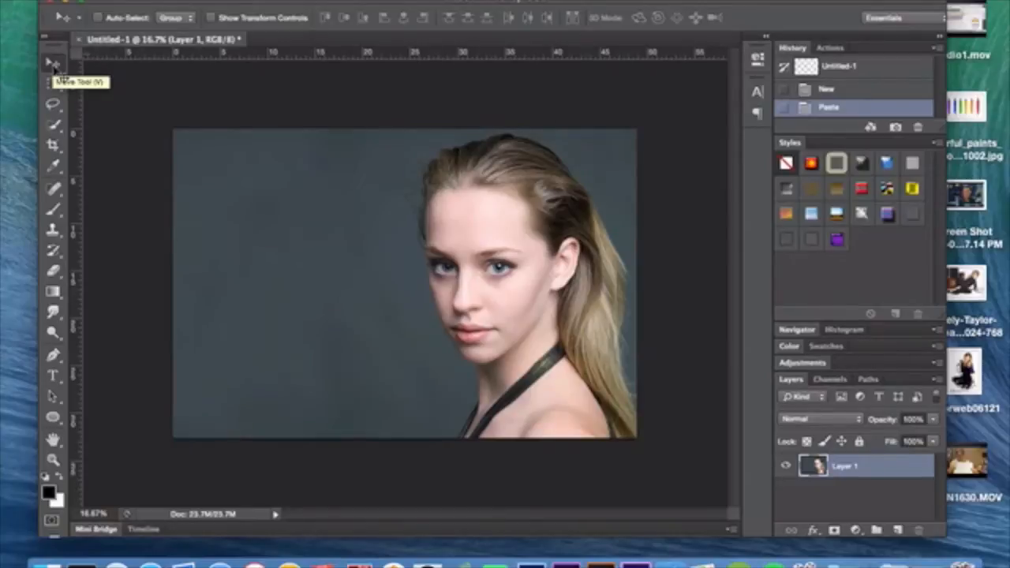
Try a curved History Brush stroke on the plain background beside the woman and undo it.
left_click(55, 253)
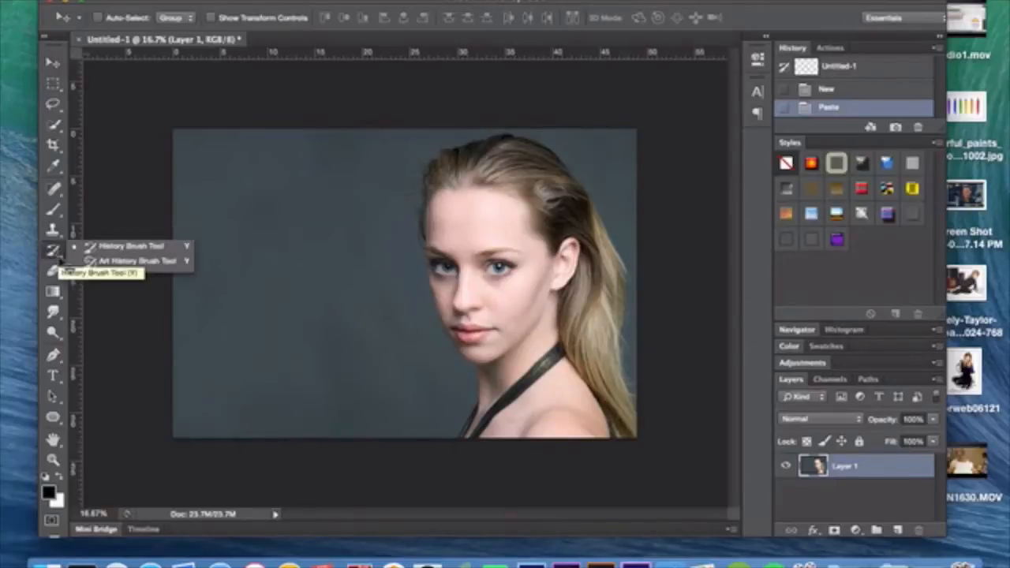
left_click(101, 251)
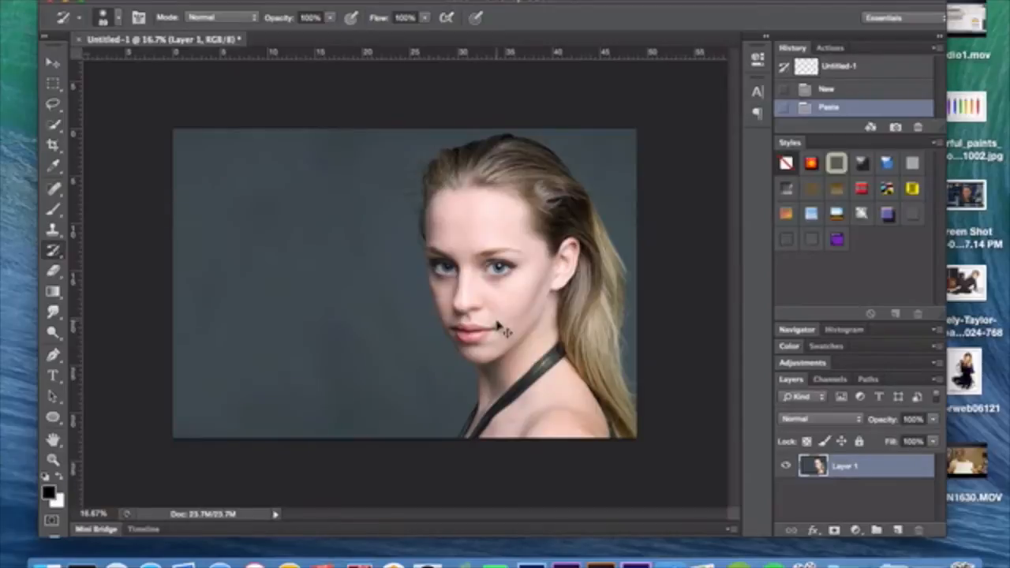
mouse_move(379, 291)
left_mouse_down()
mouse_move(256, 277)
mouse_move(252, 247)
left_mouse_up()
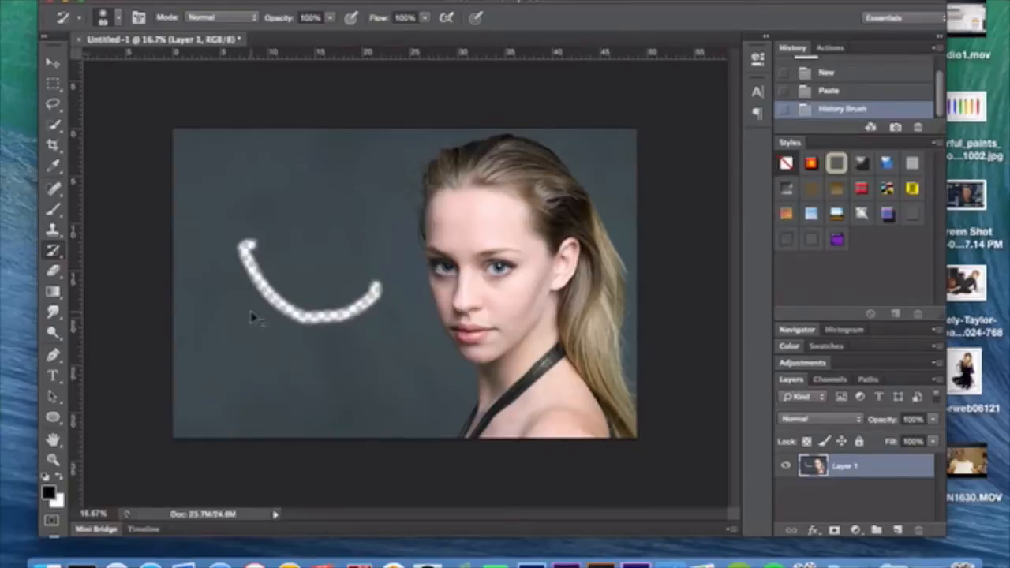
key("super+z")
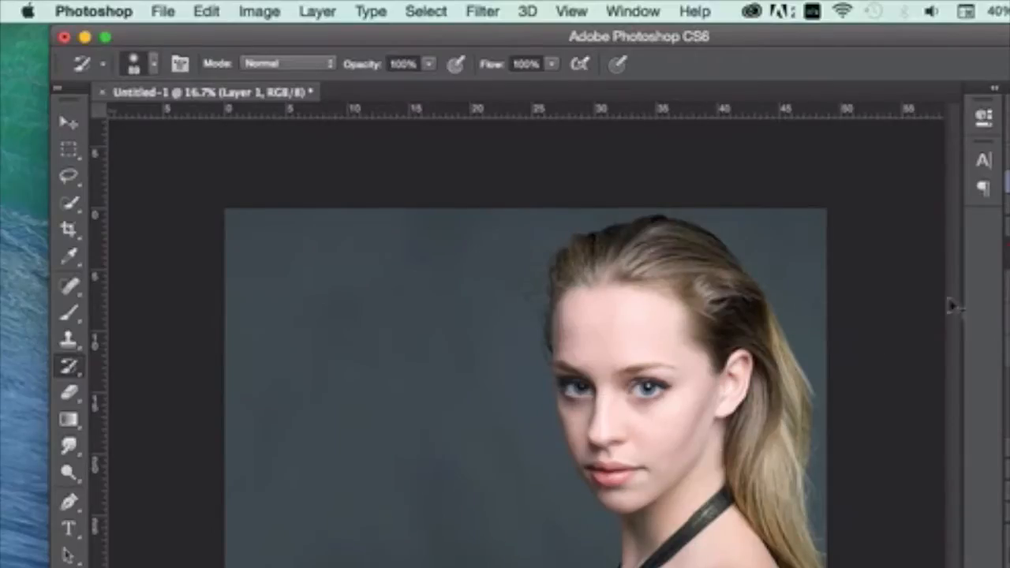
Apply a Brightness/Contrast adjustment to the portrait with brightness 41 and contrast 100.
left_click(68, 124)
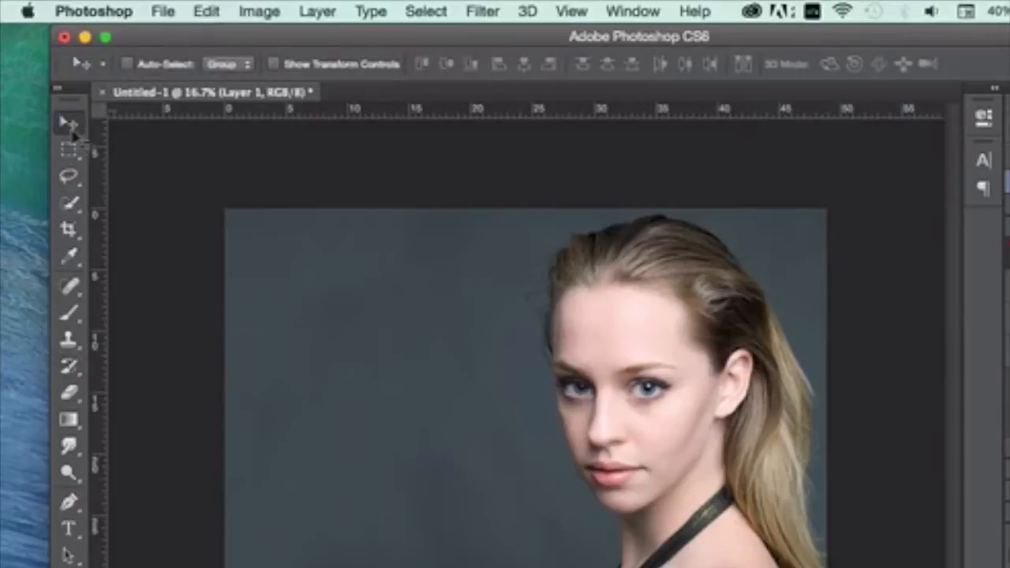
left_click(261, 11)
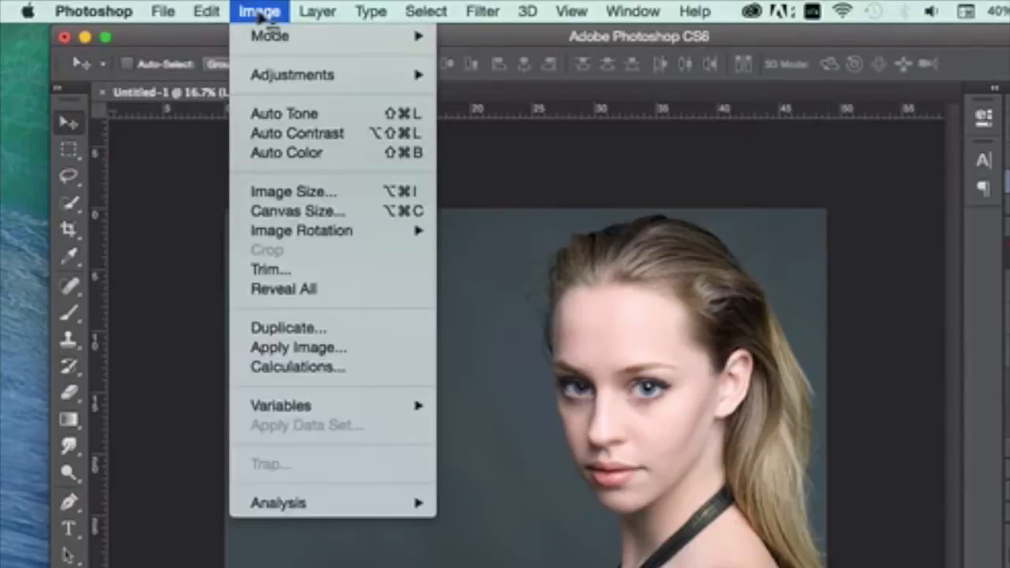
mouse_move(322, 85)
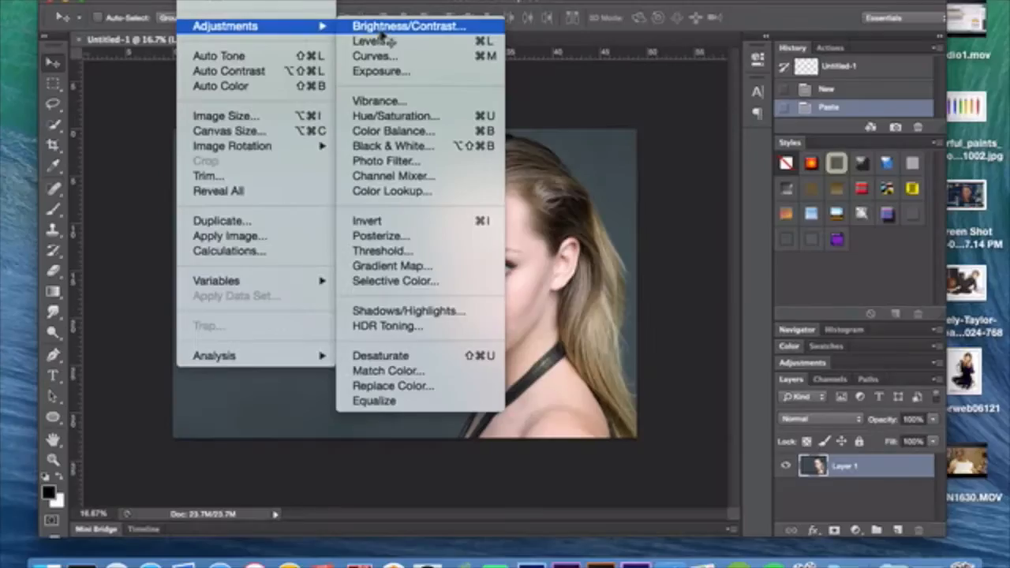
left_click(481, 74)
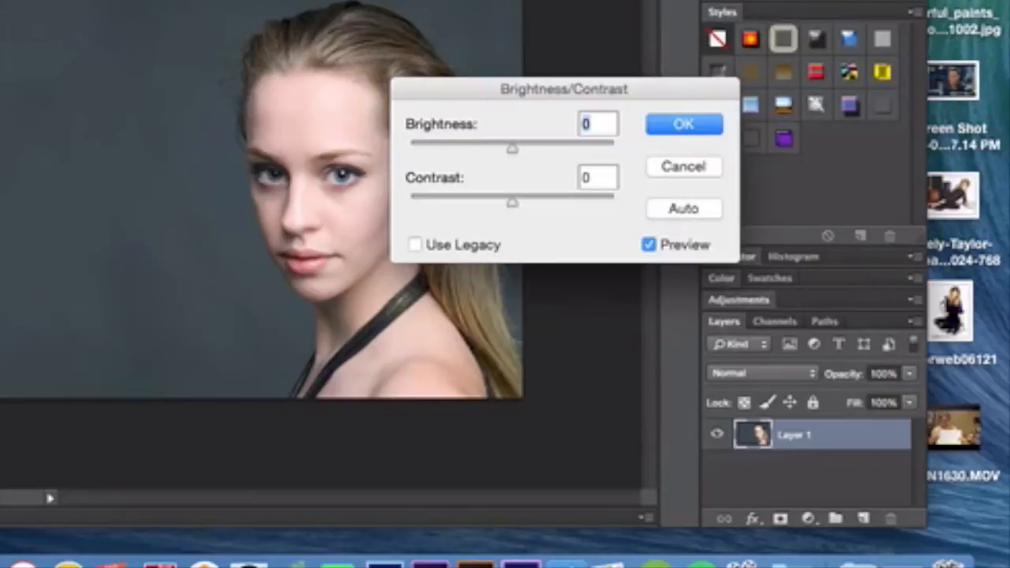
type("41")
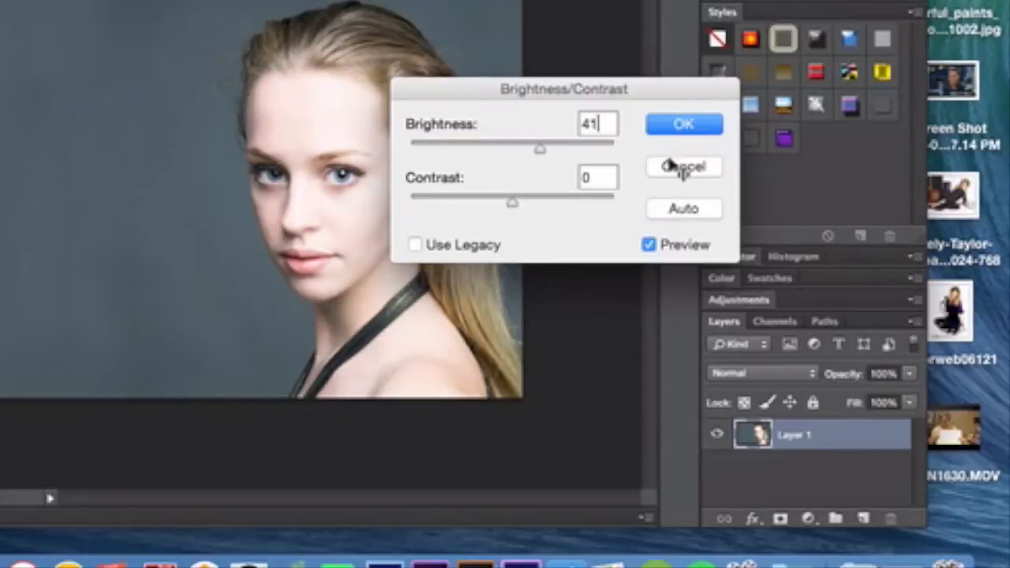
left_click_drag(513, 204, 691, 228)
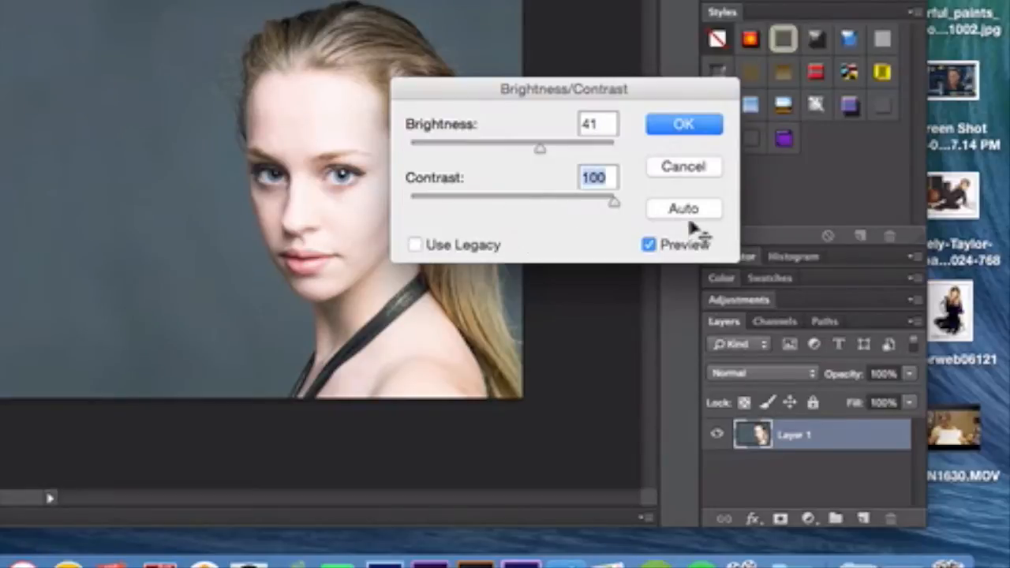
key("Return")
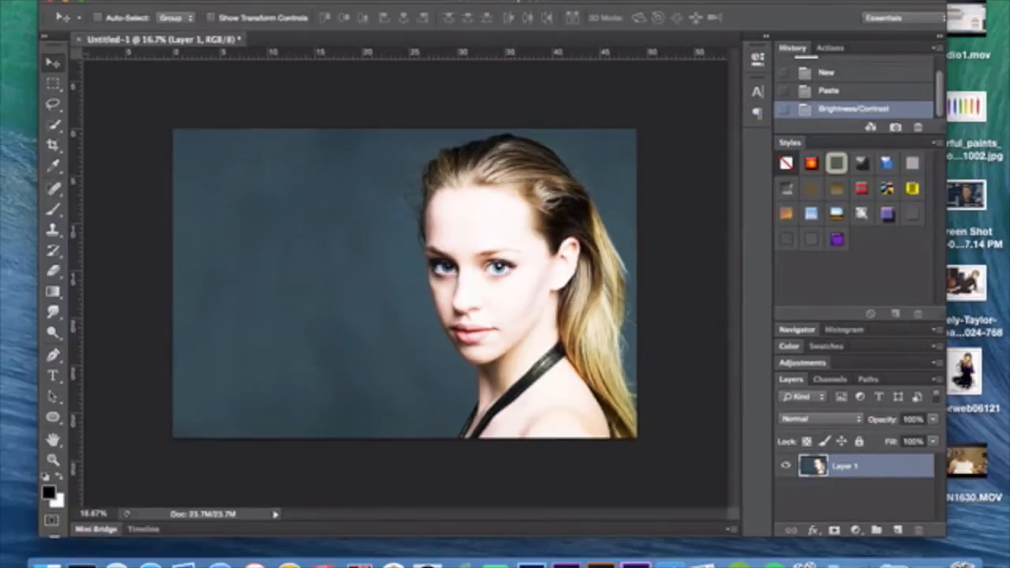
Apply a Photo Filter adjustment to the portrait using the Magenta filter.
left_click(194, 0)
mouse_move(260, 30)
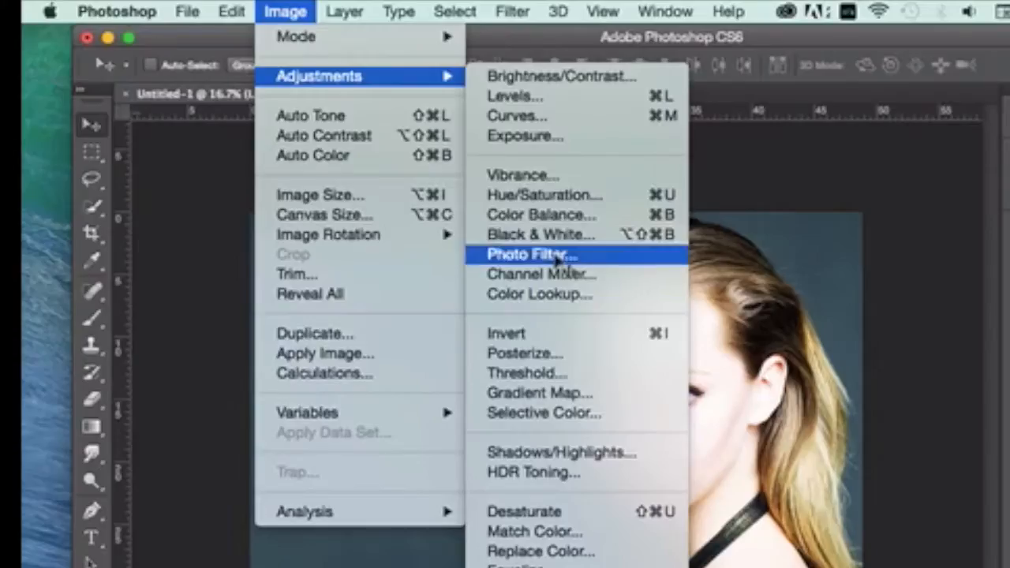
left_click(385, 160)
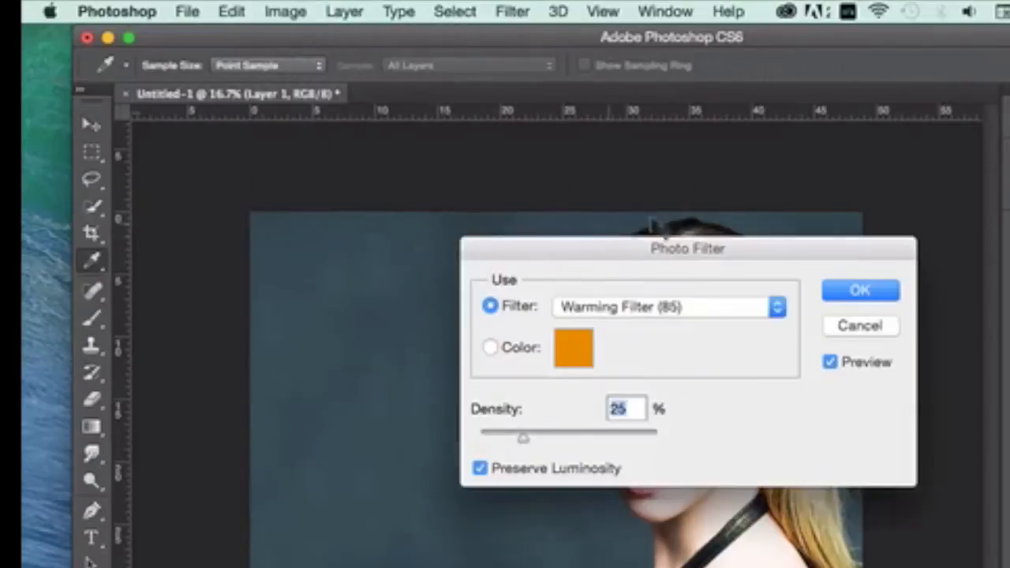
left_click(730, 310)
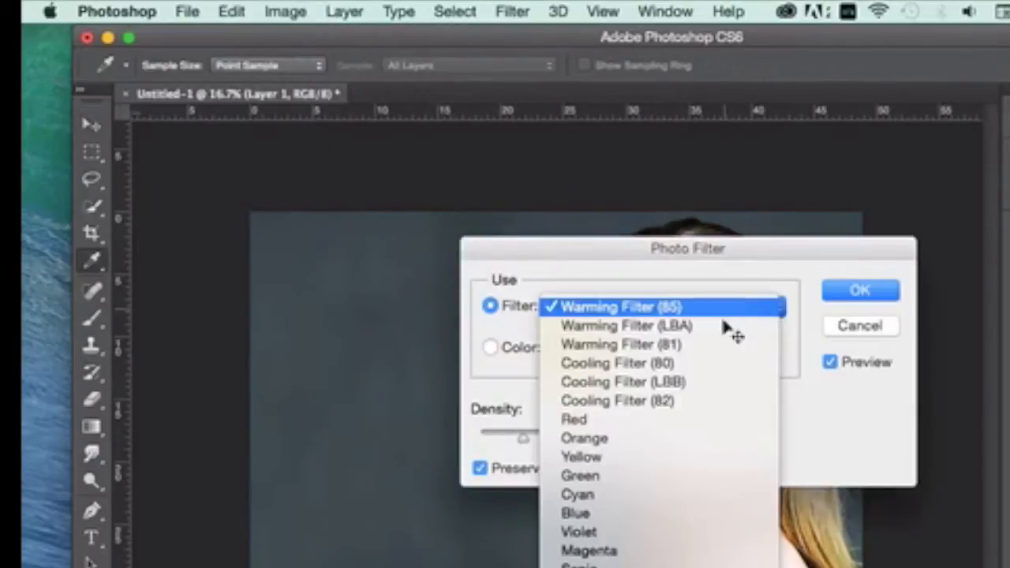
left_click(684, 557)
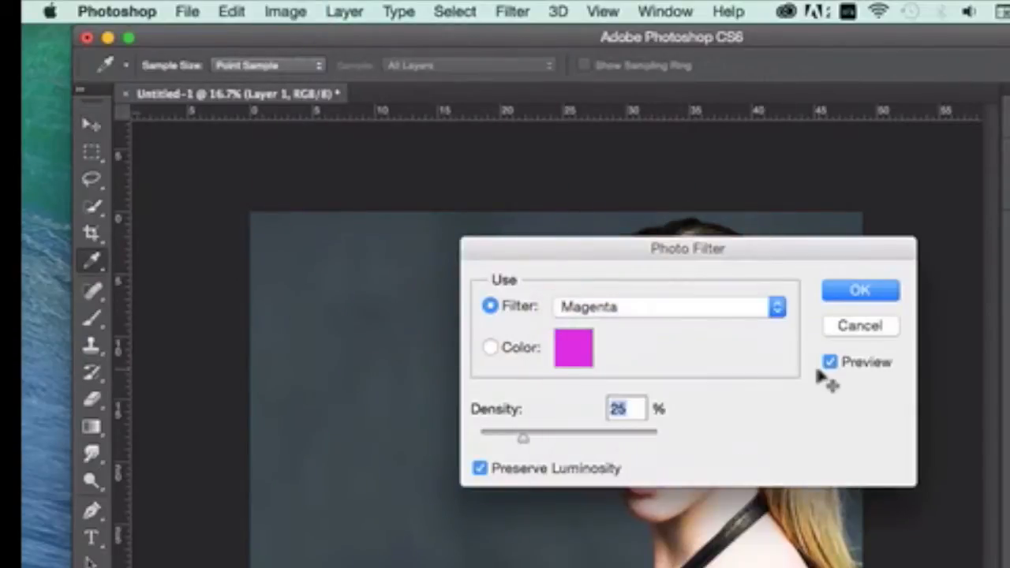
left_click(848, 298)
key("v")
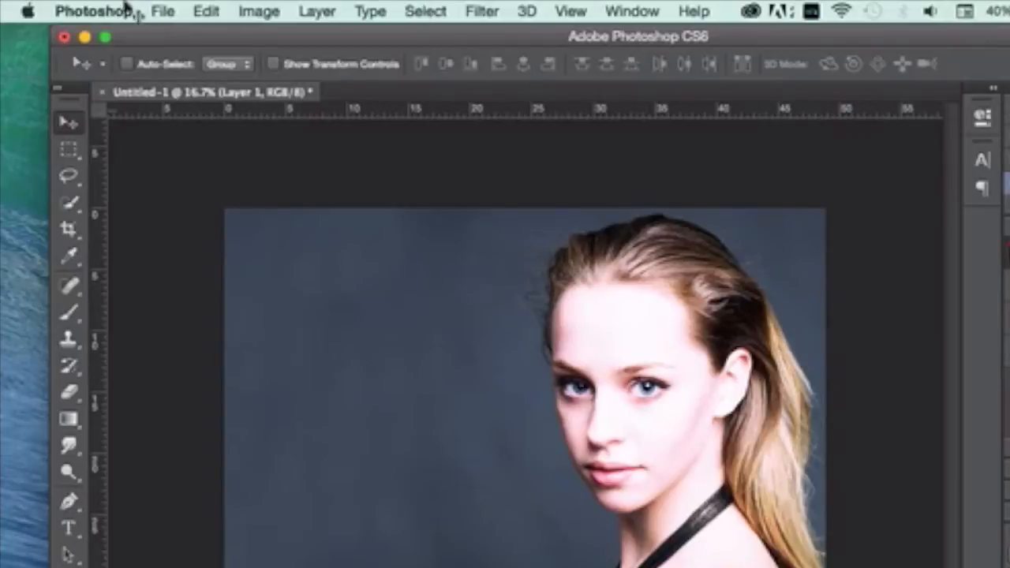
left_click(249, 13)
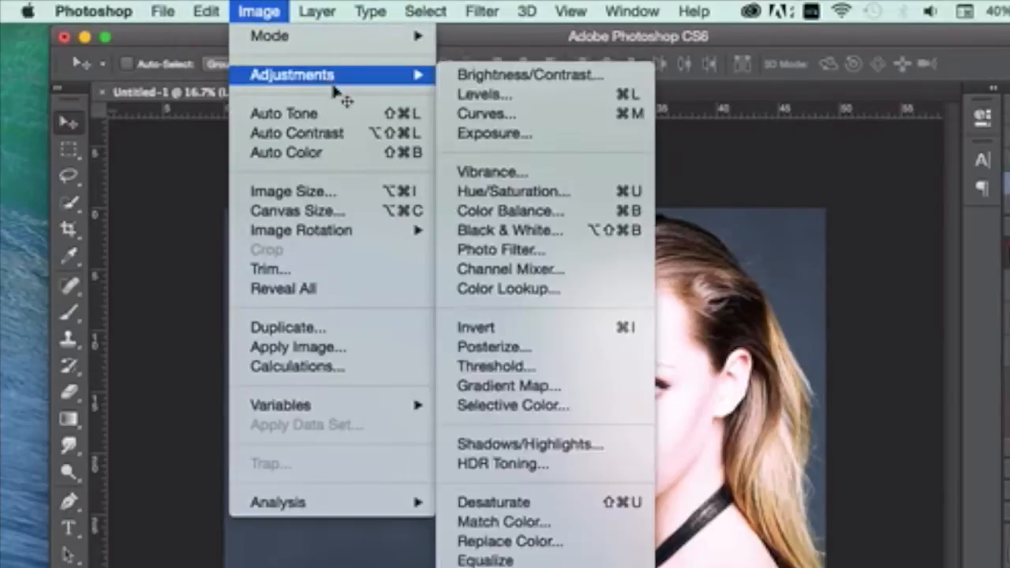
mouse_move(412, 75)
left_click(474, 79)
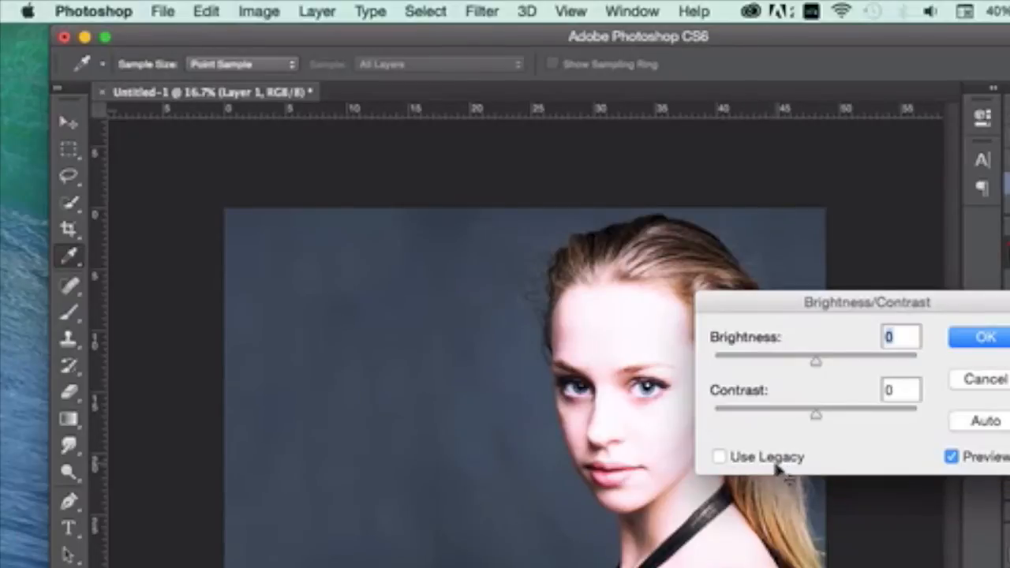
left_click(999, 381)
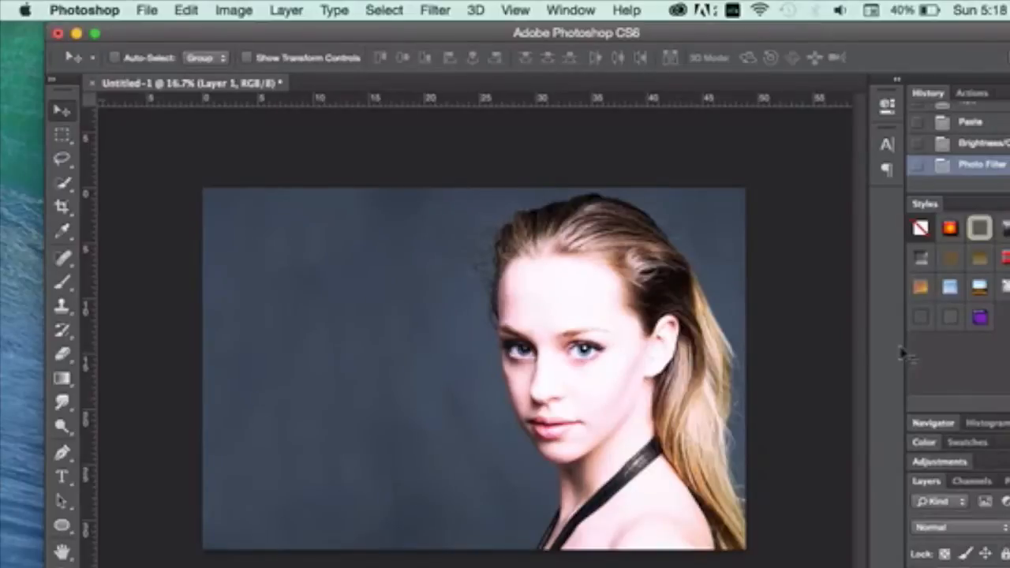
Apply a Vibrance adjustment to the portrait with vibrance -61 and saturation -47.
left_click(237, 11)
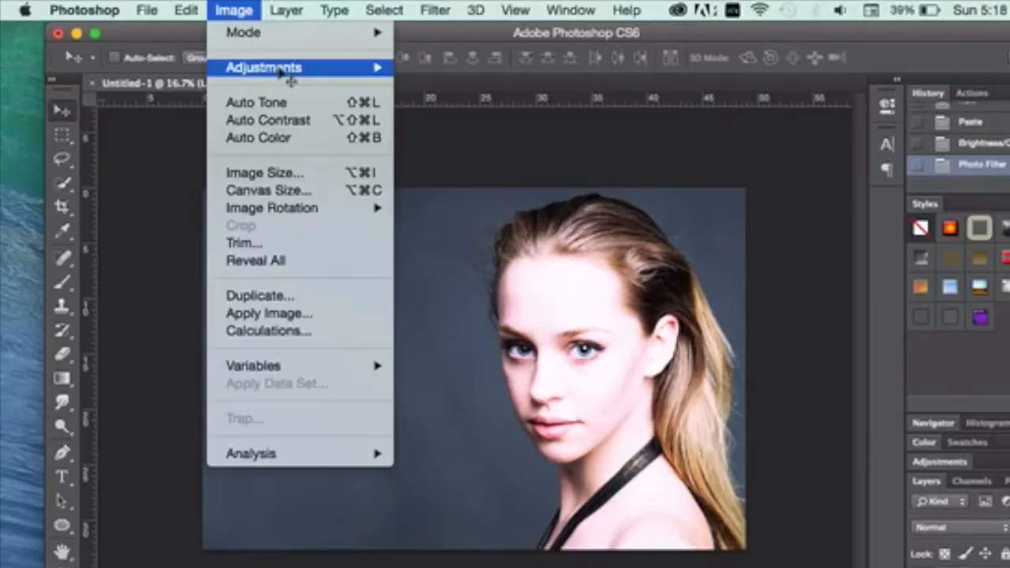
mouse_move(276, 73)
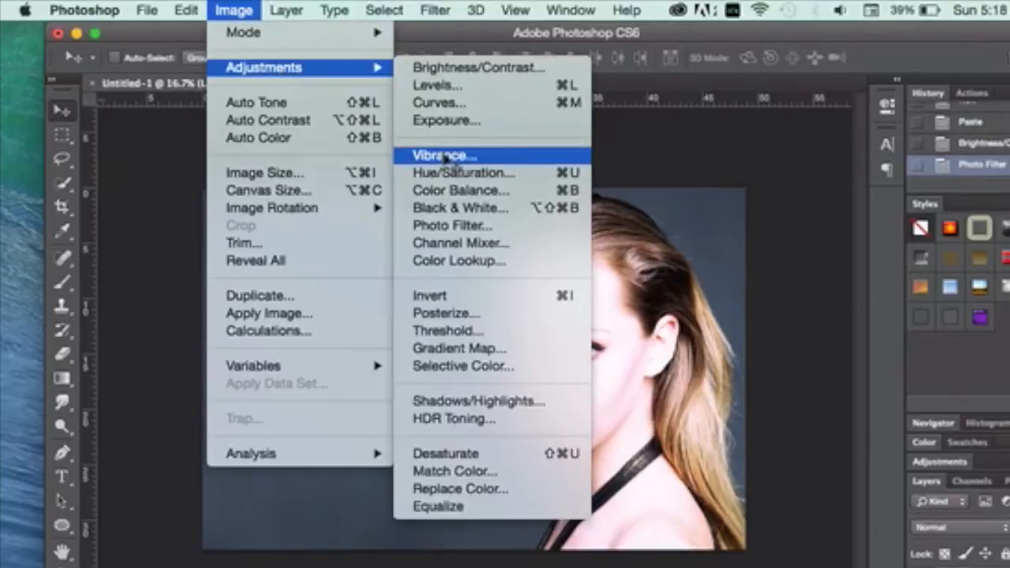
left_click(447, 161)
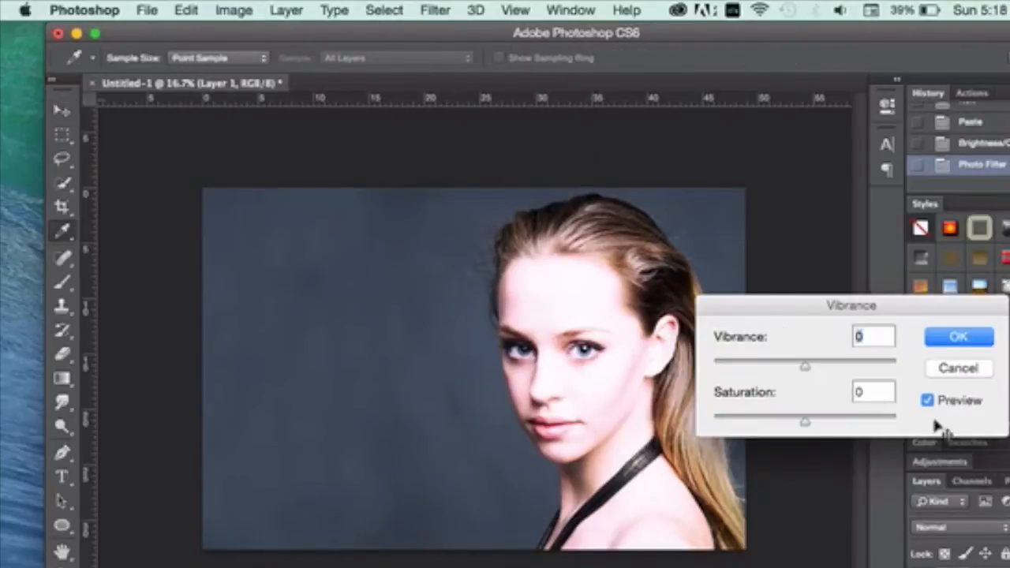
type("-61")
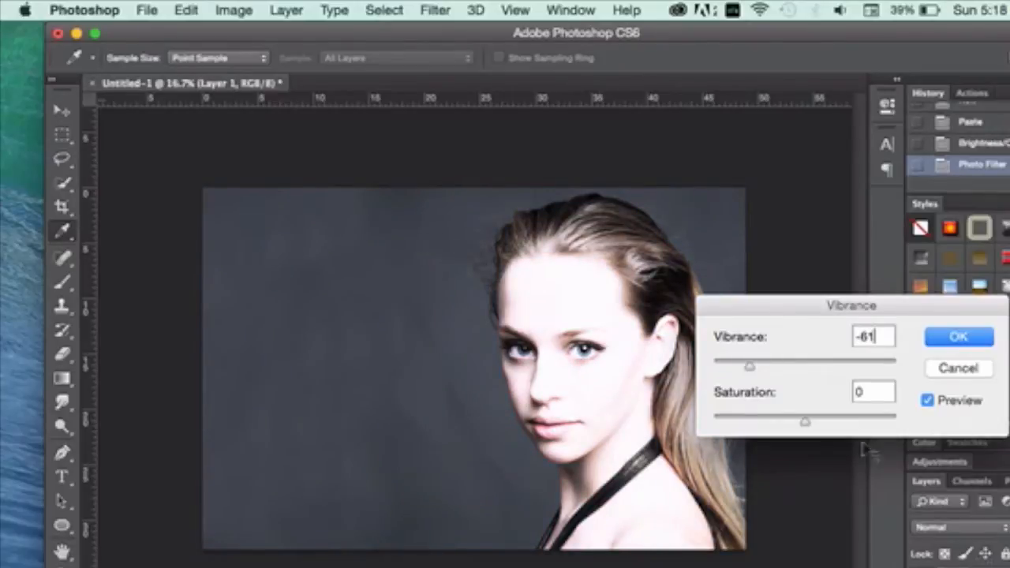
left_click(868, 392)
type("-47")
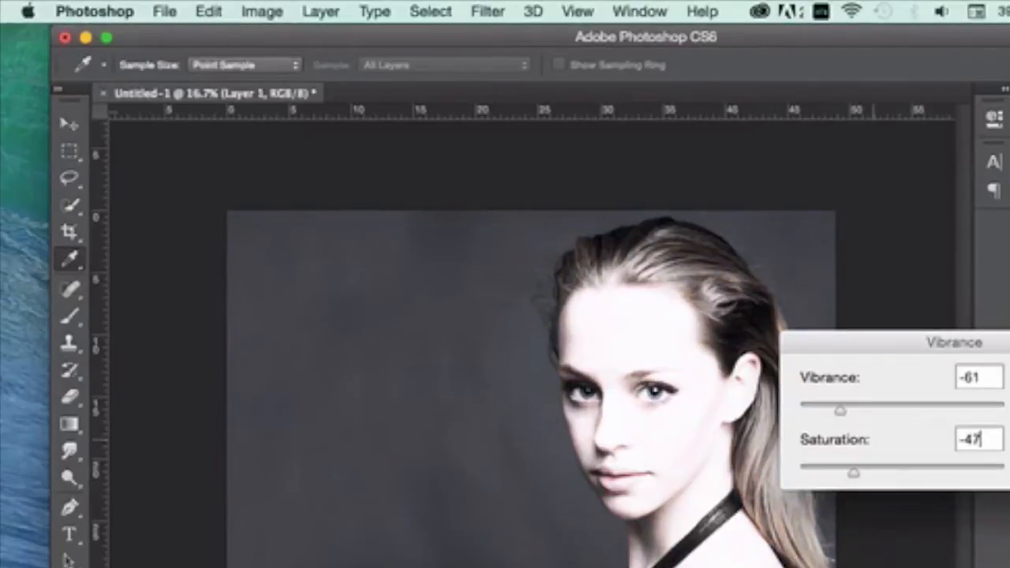
key("Return")
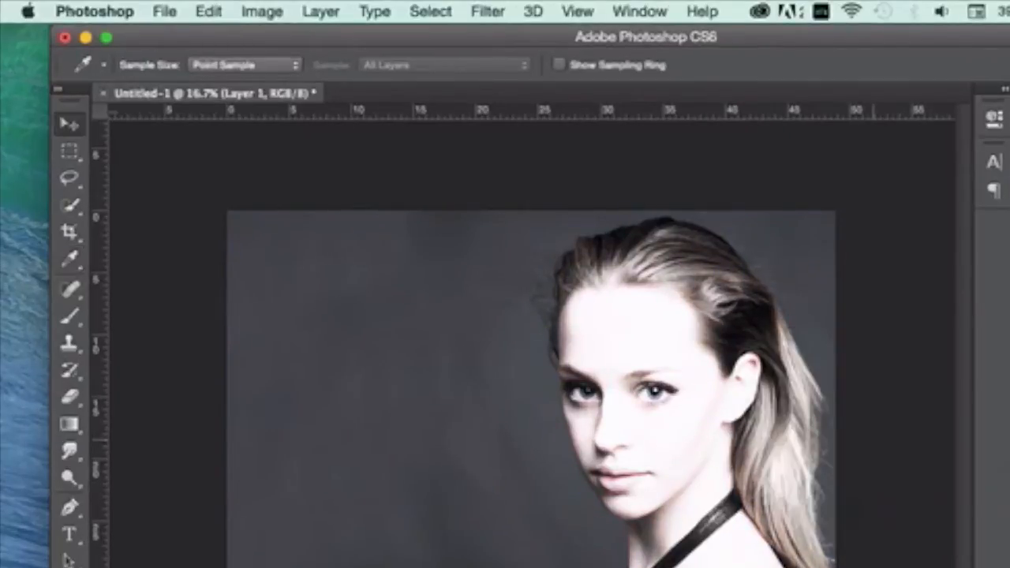
key("v")
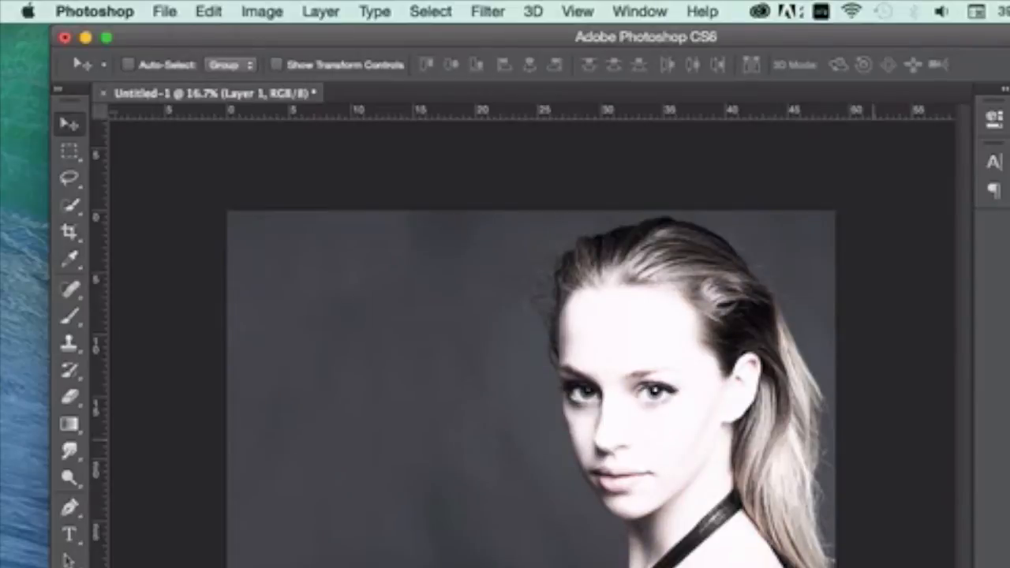
Apply a Hue/Saturation adjustment to the portrait with the Master hue set to 37.
left_click(268, 11)
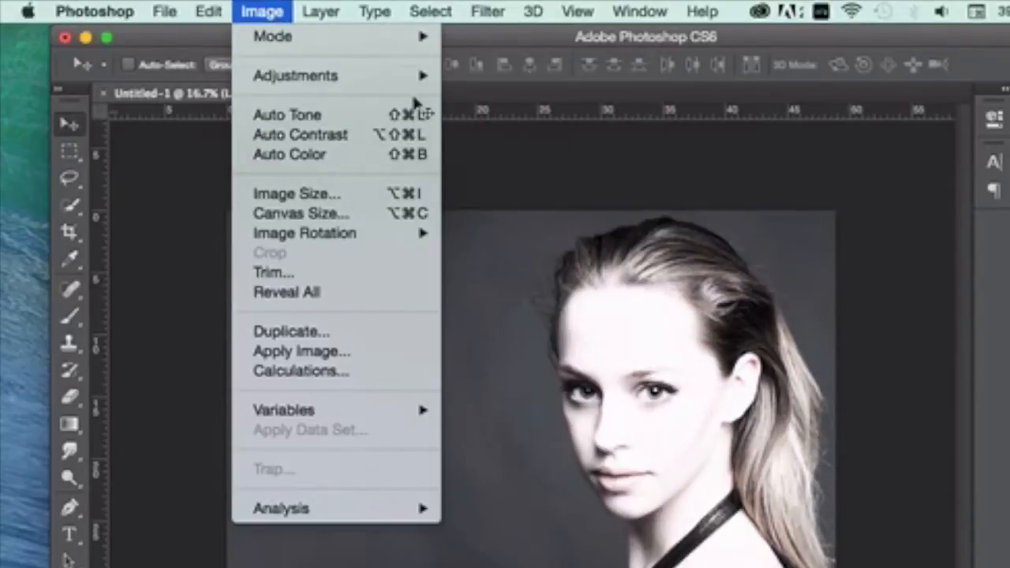
mouse_move(414, 75)
left_click(514, 194)
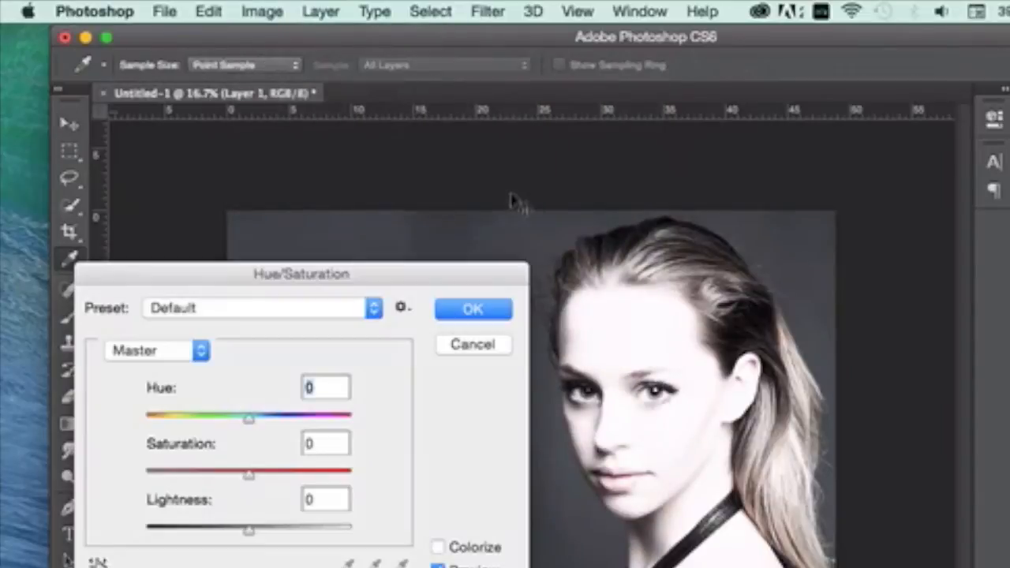
type("37")
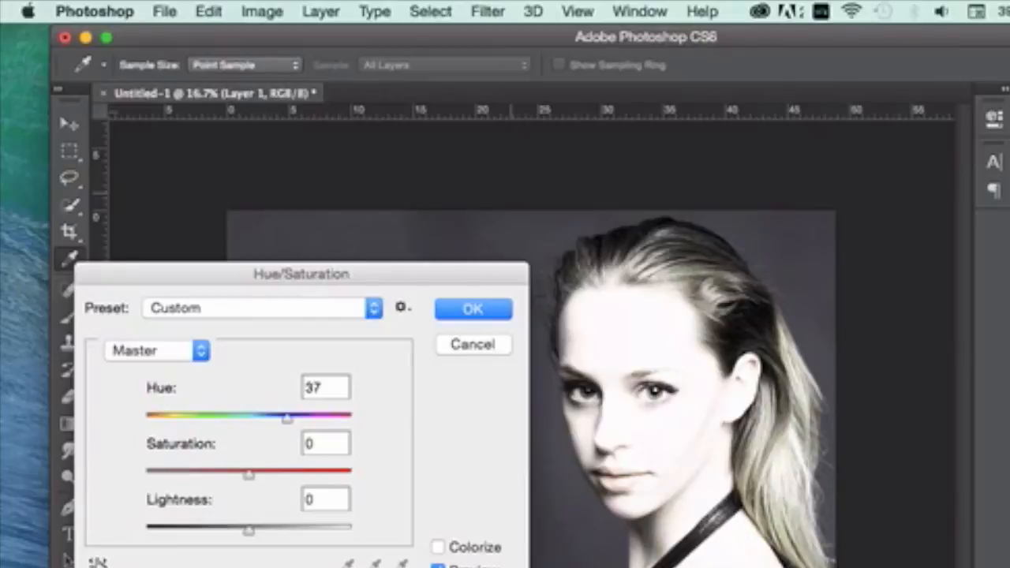
key("Return")
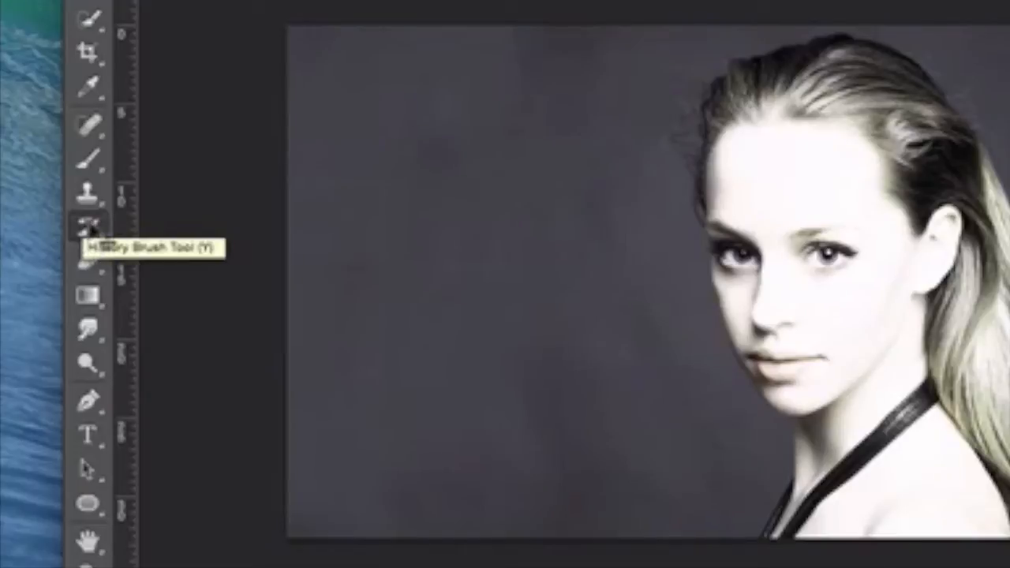
Activate the History Brush and set the Paste history state as its source.
left_click(89, 229)
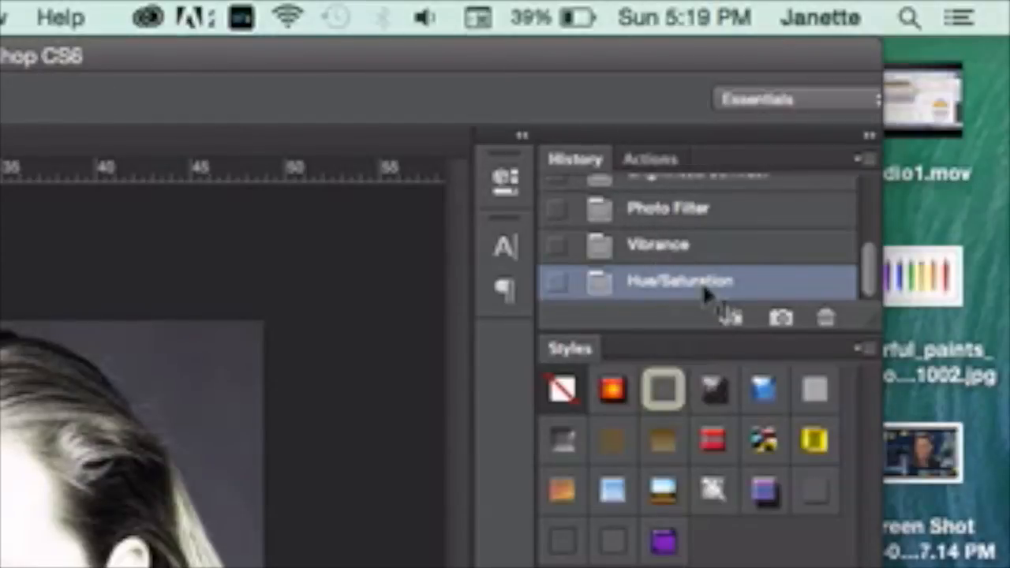
scroll(706, 295, "up", 2)
scroll(703, 289, "up", 2)
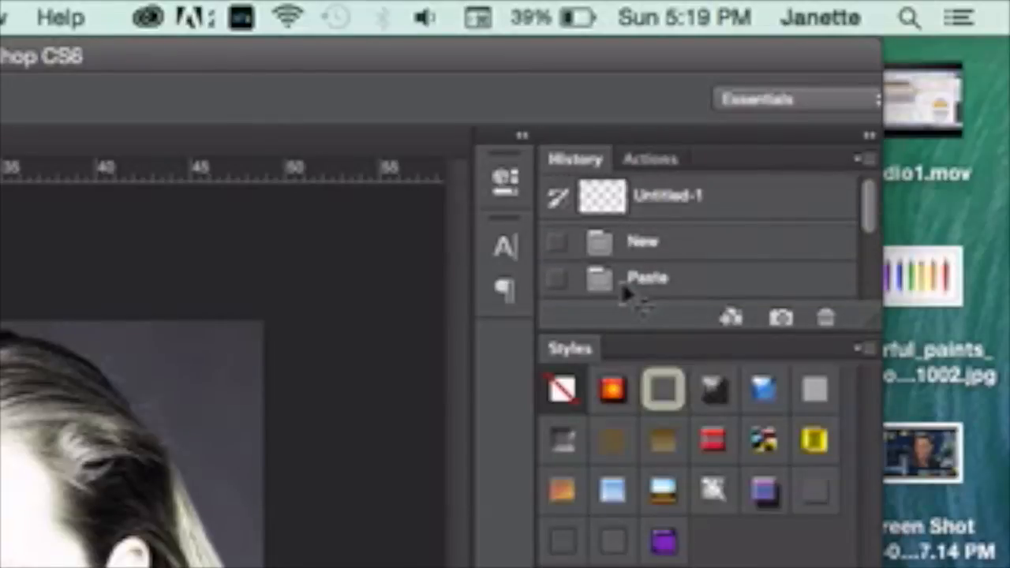
scroll(627, 292, "down", 5)
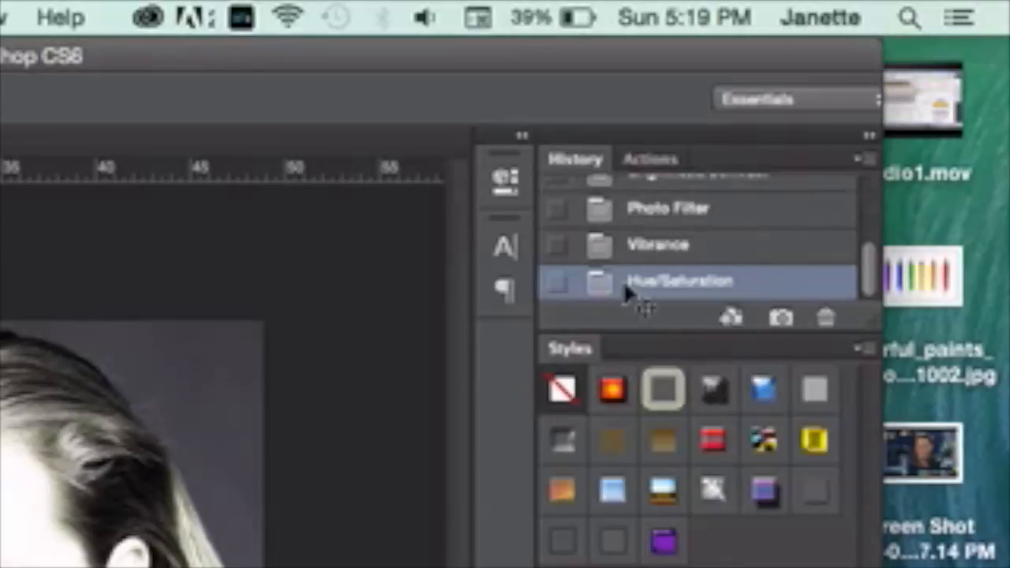
scroll(627, 291, "up", 5)
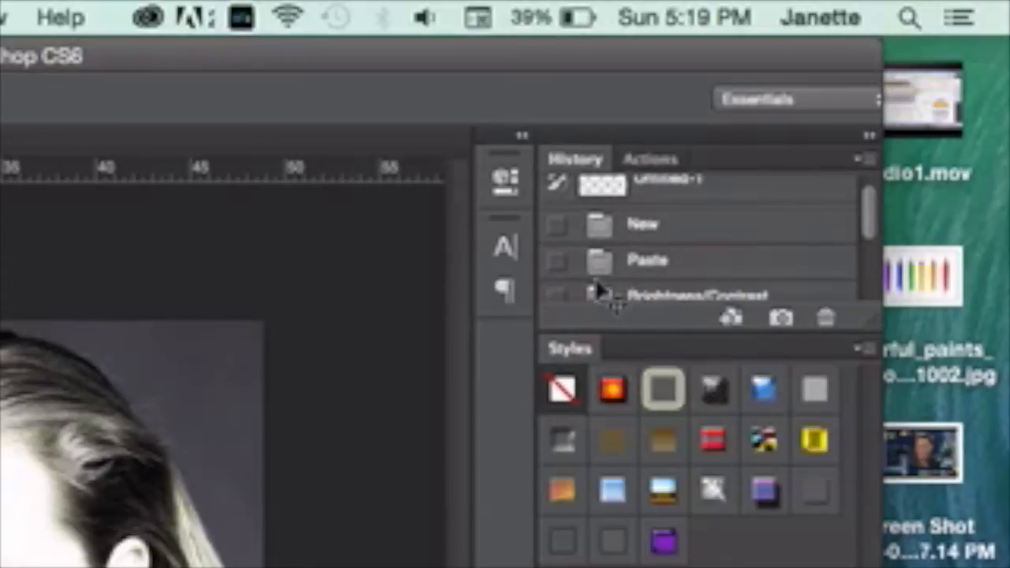
left_click(557, 261)
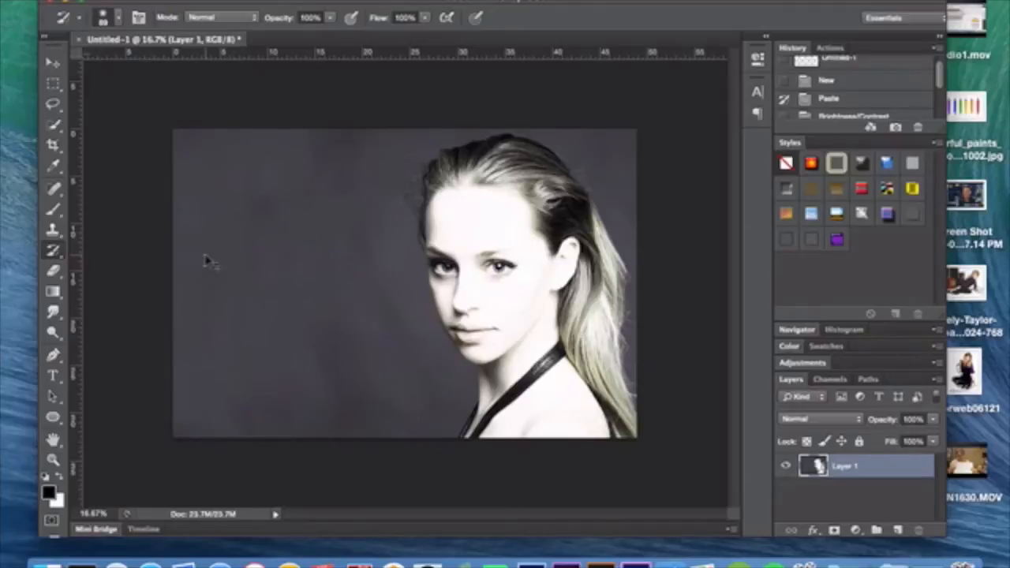
Paint over the woman's lips with the History Brush to bring back their colour from the pasted photo.
double_click(52, 442)
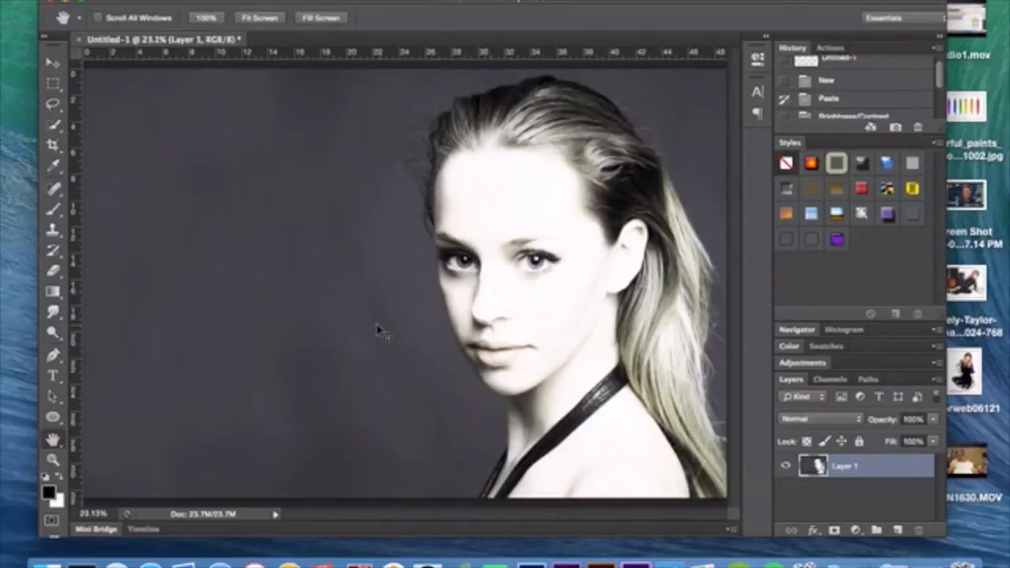
key("y")
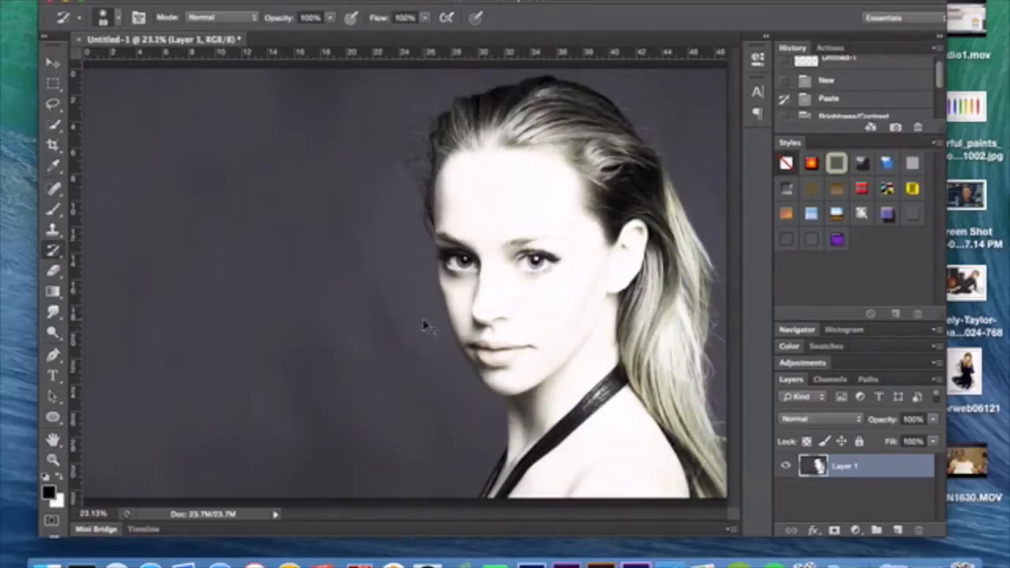
left_click(120, 18)
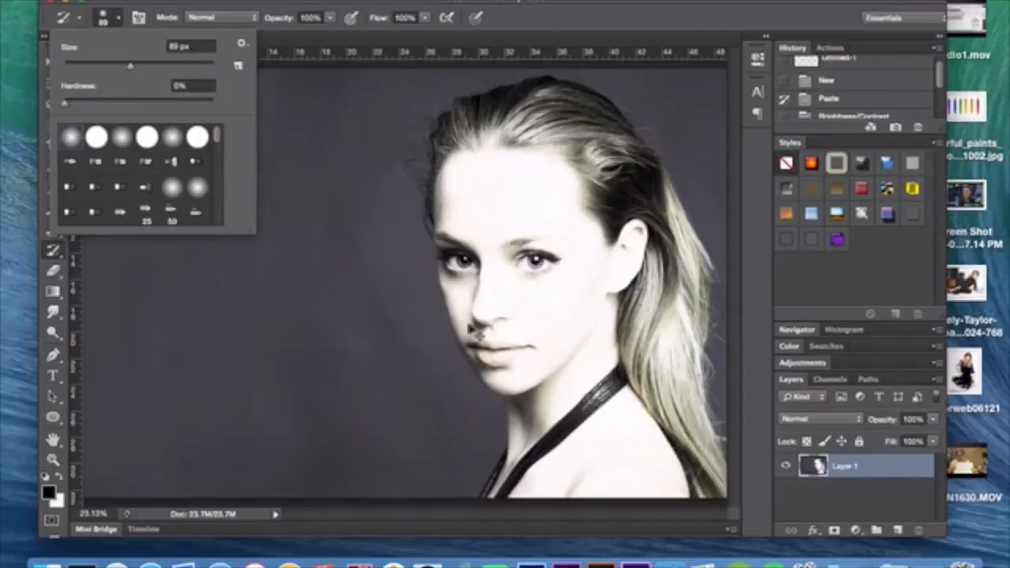
left_click(120, 21)
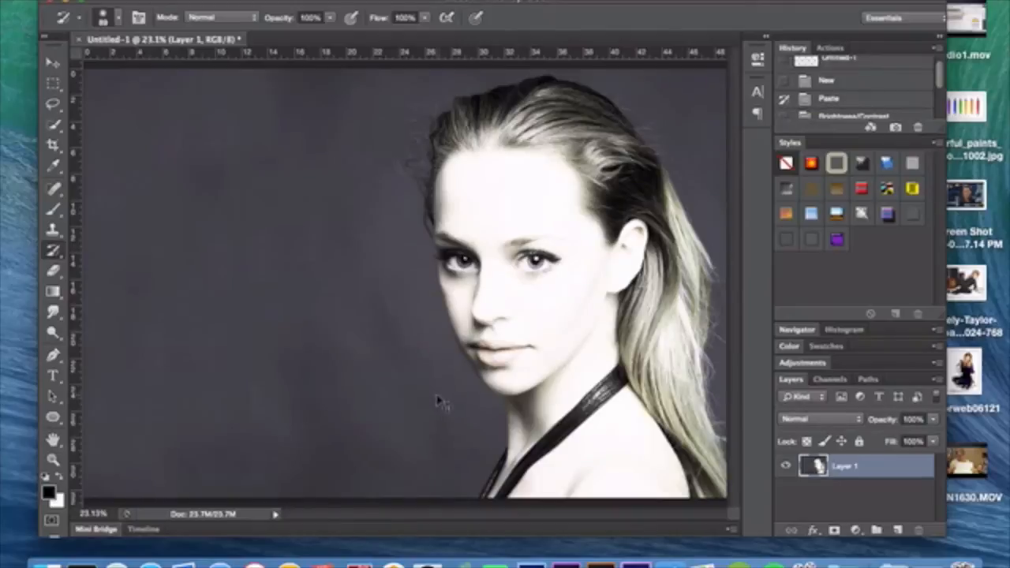
mouse_move(483, 356)
left_mouse_down()
mouse_move(496, 345)
mouse_move(519, 359)
left_mouse_up()
mouse_move(528, 361)
left_mouse_down()
mouse_move(486, 365)
mouse_move(480, 359)
mouse_move(518, 361)
mouse_move(486, 356)
left_mouse_up()
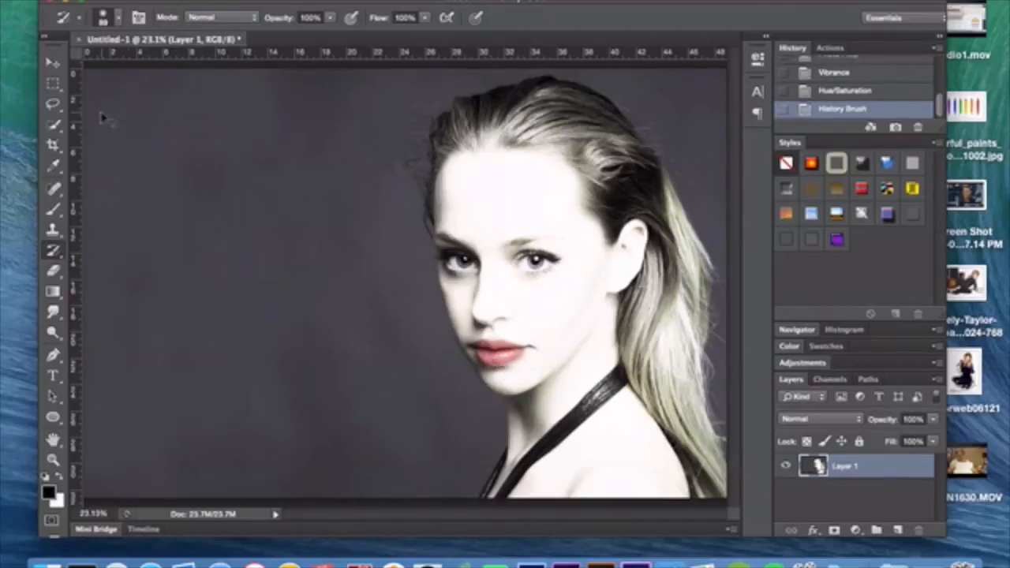
Fade the History Brush painting on the lips to 50% opacity.
left_click(57, 70)
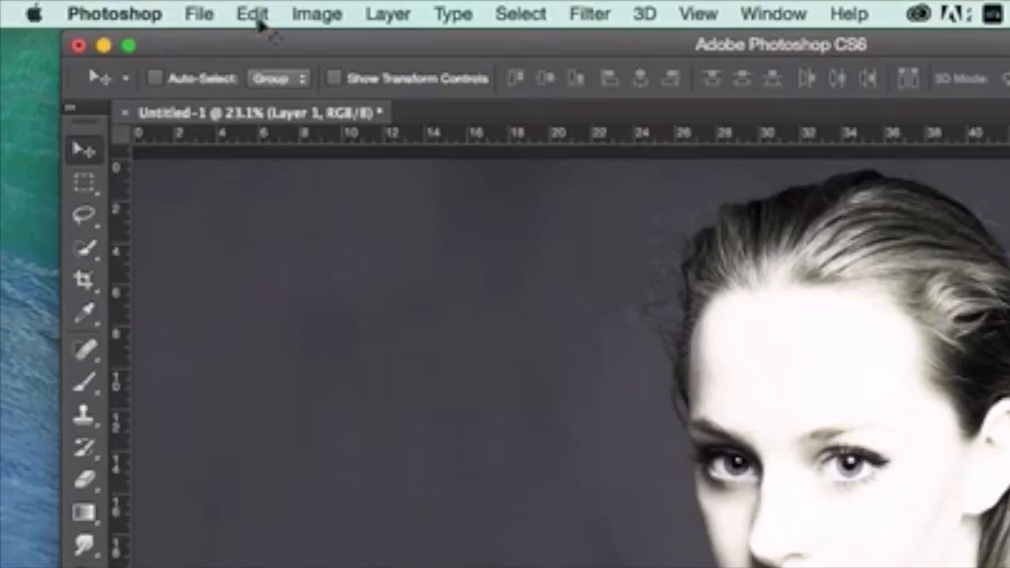
left_click(165, 0)
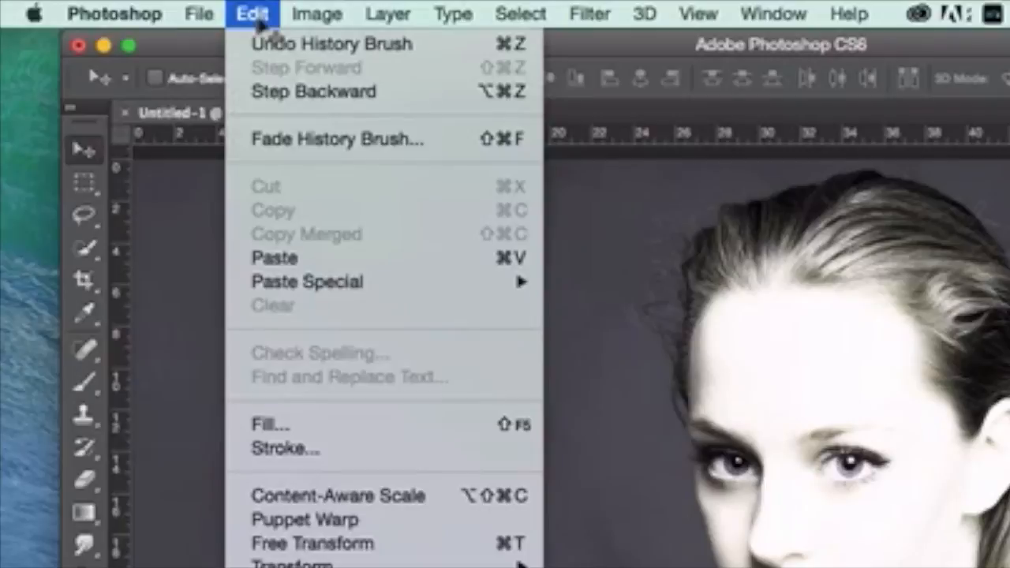
left_click(327, 142)
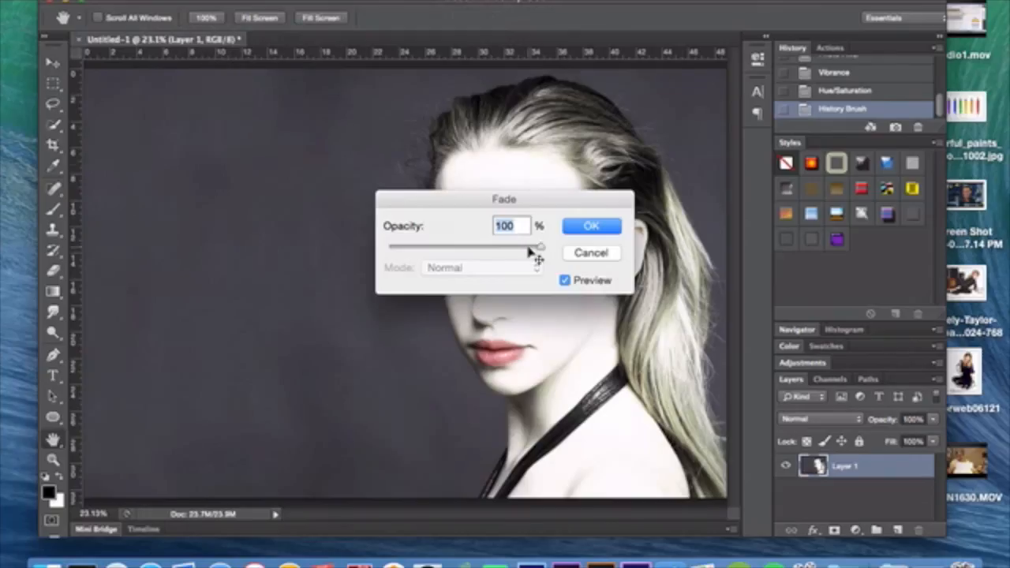
left_click_drag(529, 248, 472, 249)
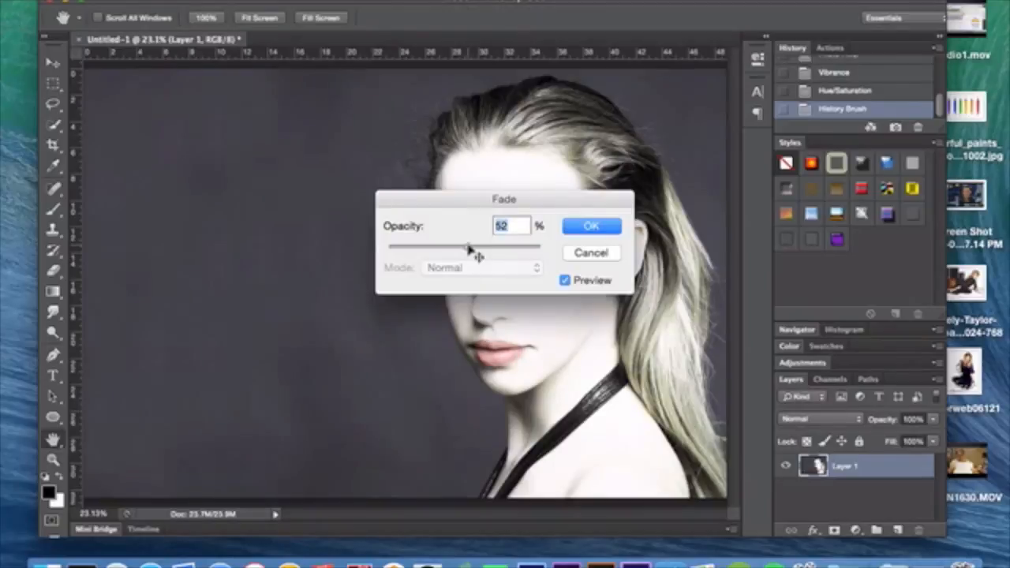
type("50")
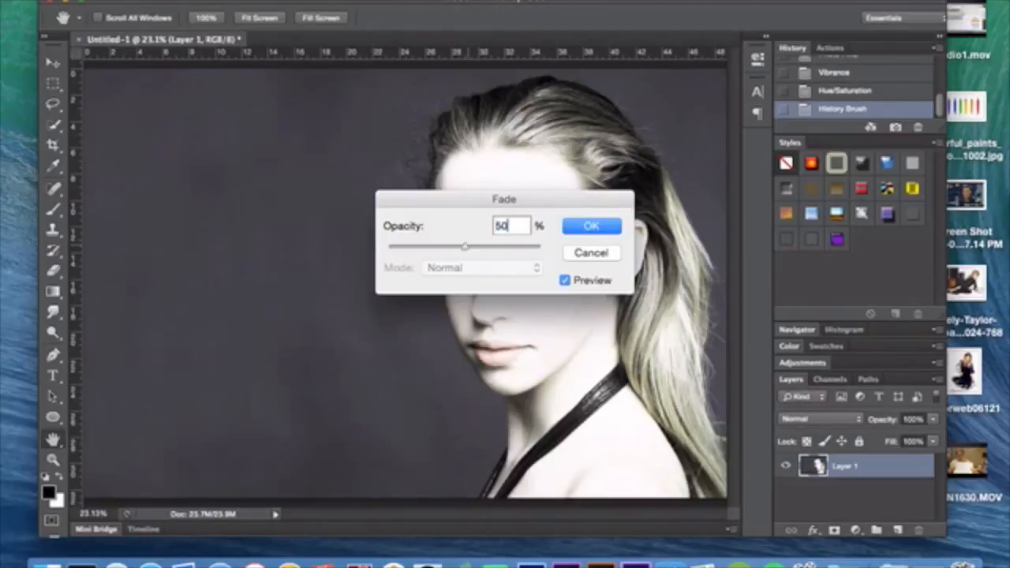
key("Return")
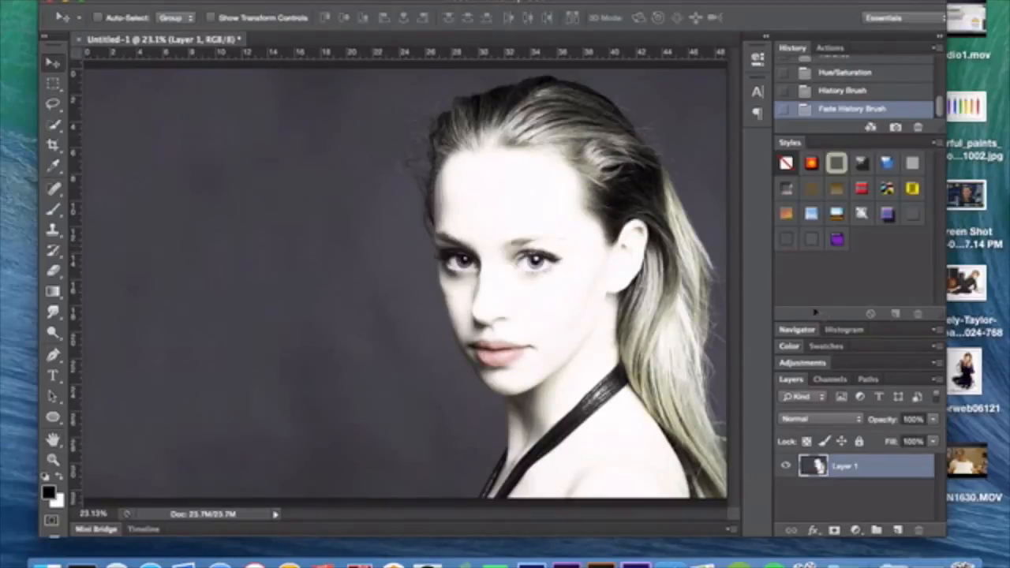
left_click(805, 332)
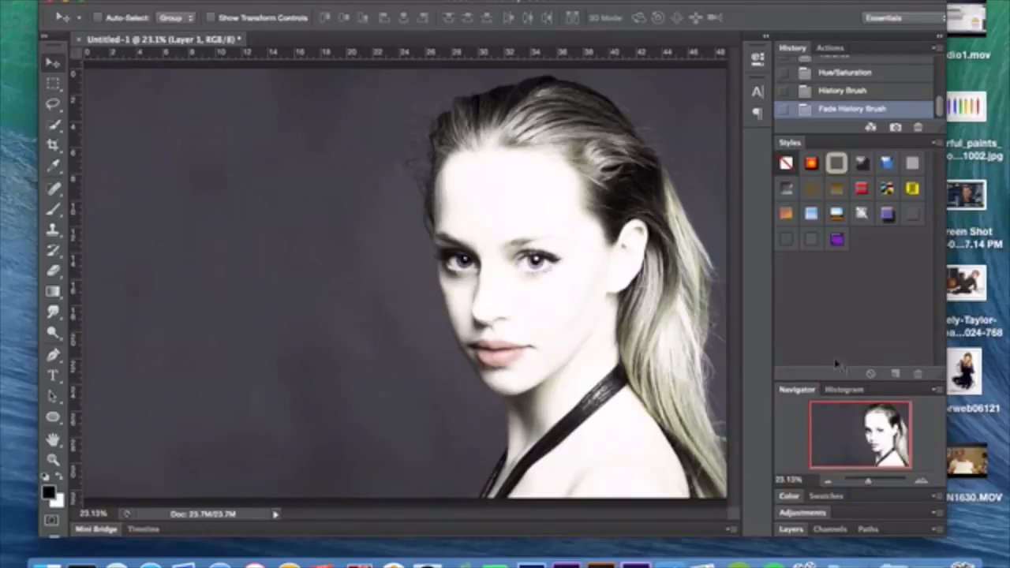
left_click(827, 481)
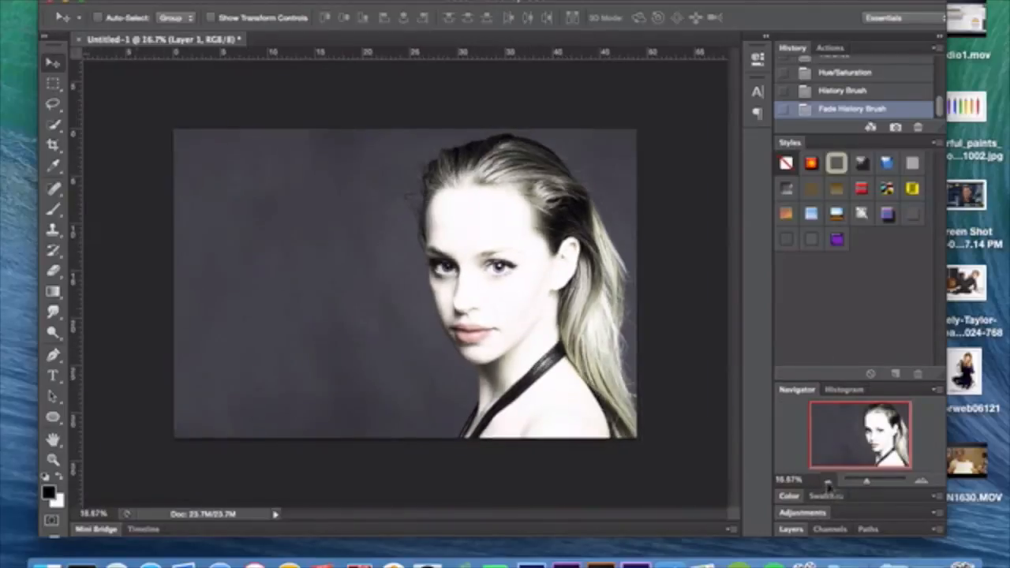
left_click(827, 481)
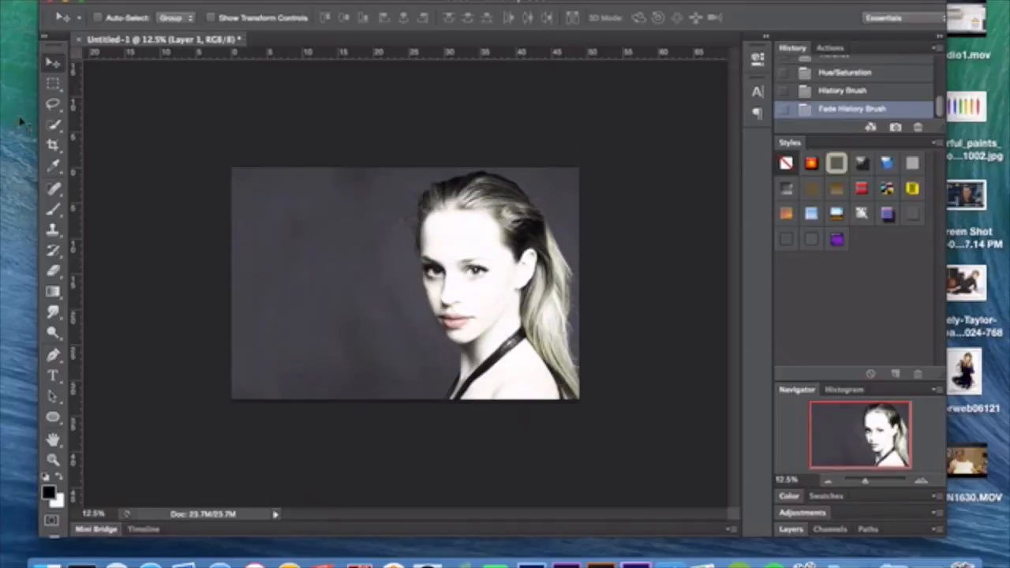
left_click(578, 4)
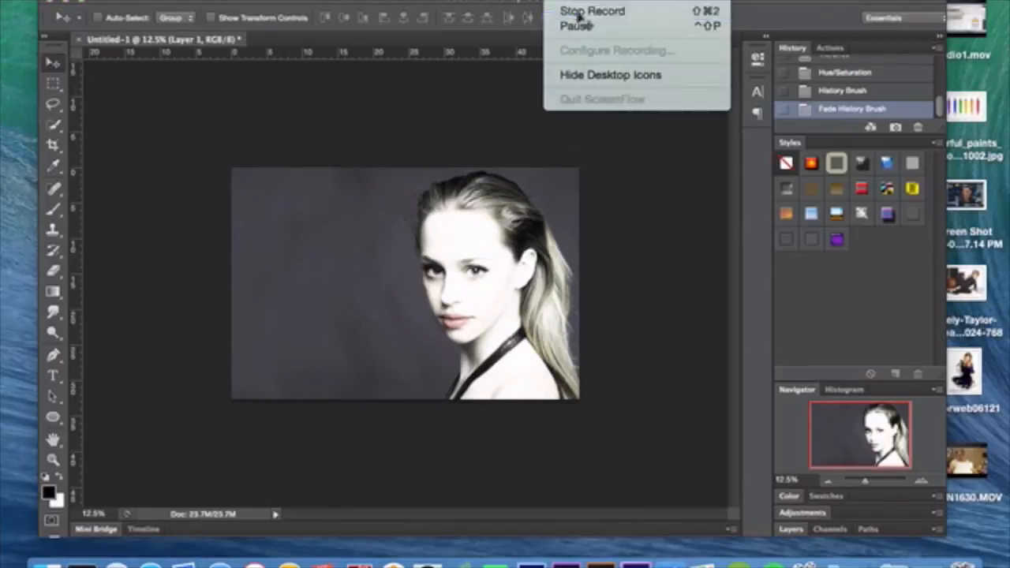